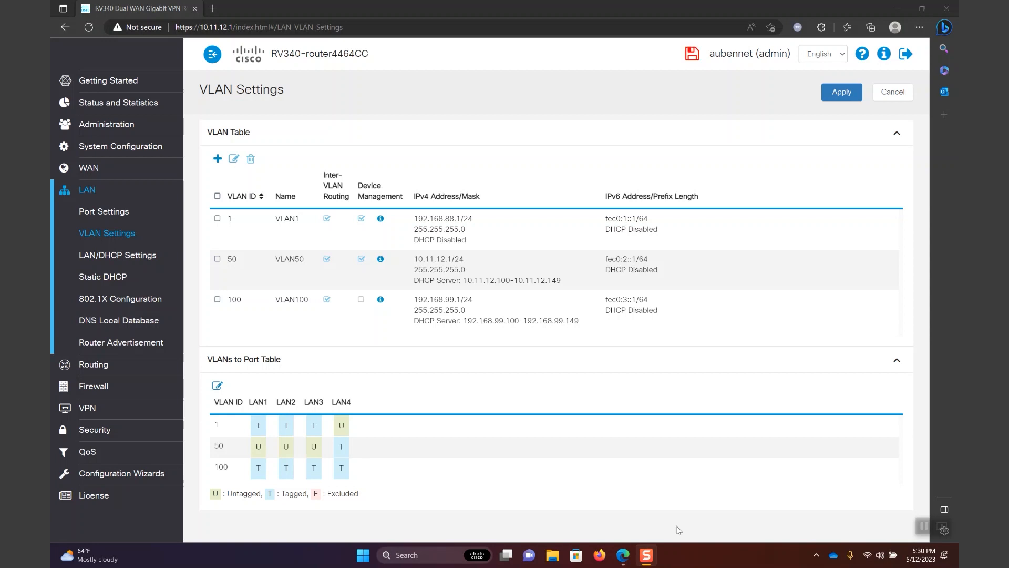
Start a new IPv4 access rule in the router's firewall that allows the DNS-TCP service
left_click(126, 383)
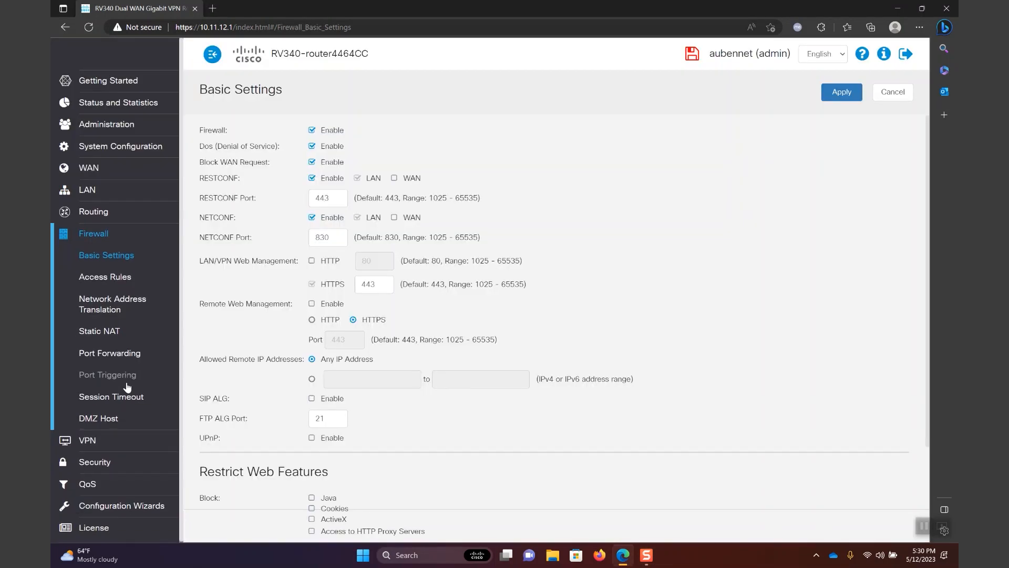
left_click(124, 286)
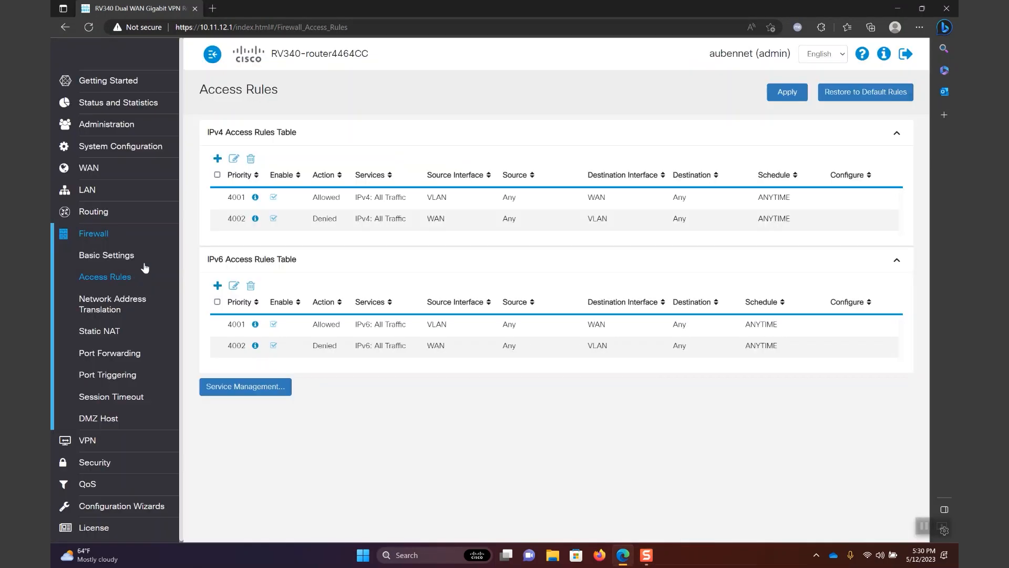
left_click(219, 158)
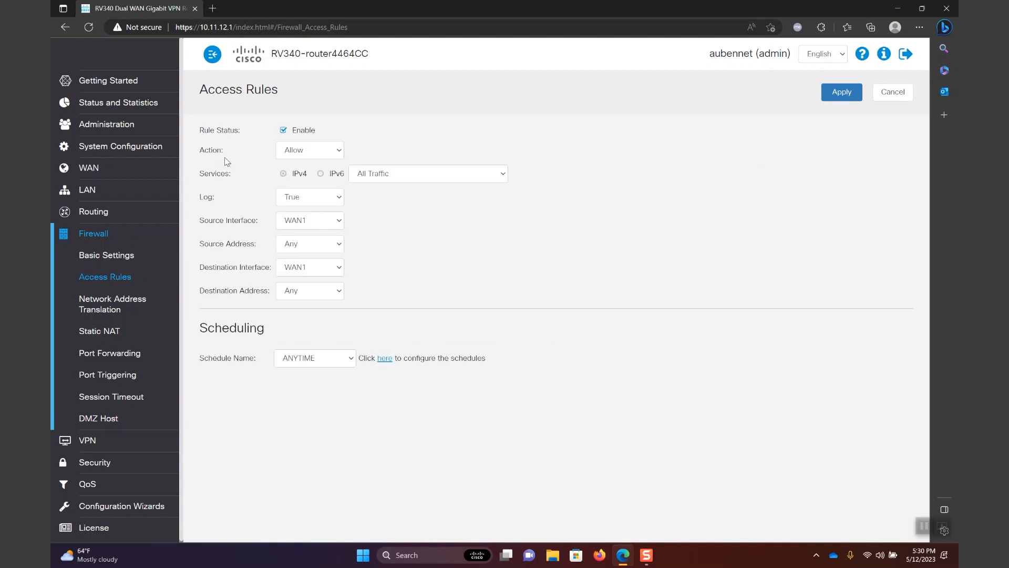
left_click(362, 174)
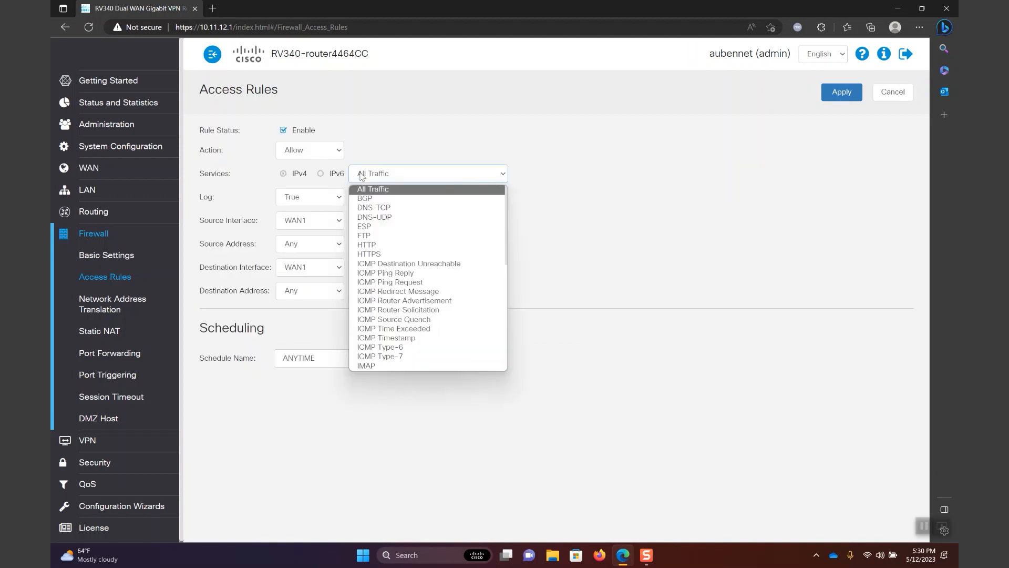
left_click(374, 211)
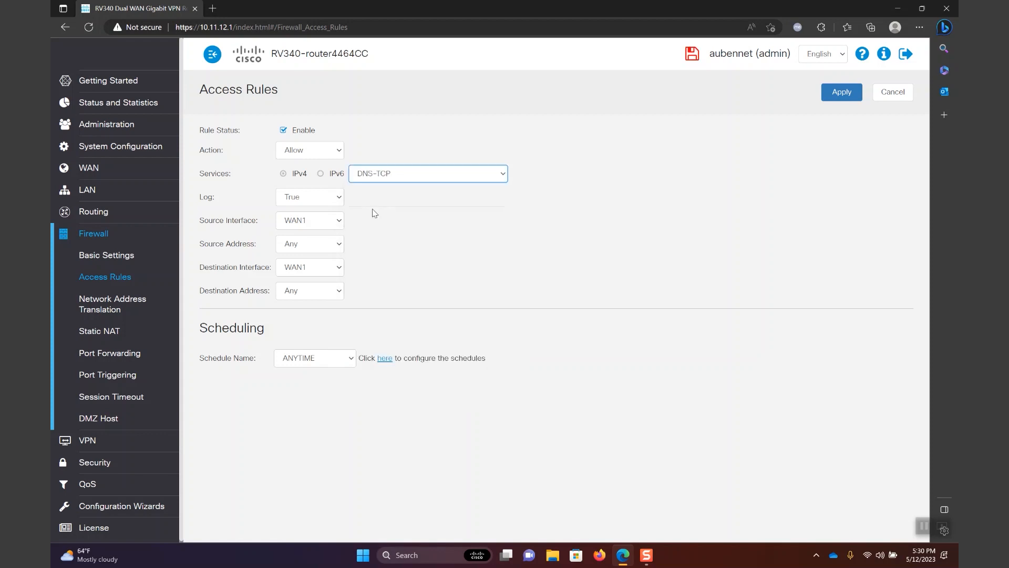
Set the DNS-TCP rule's source interface to VLAN100 and its destination interface to VLAN50
left_click(333, 224)
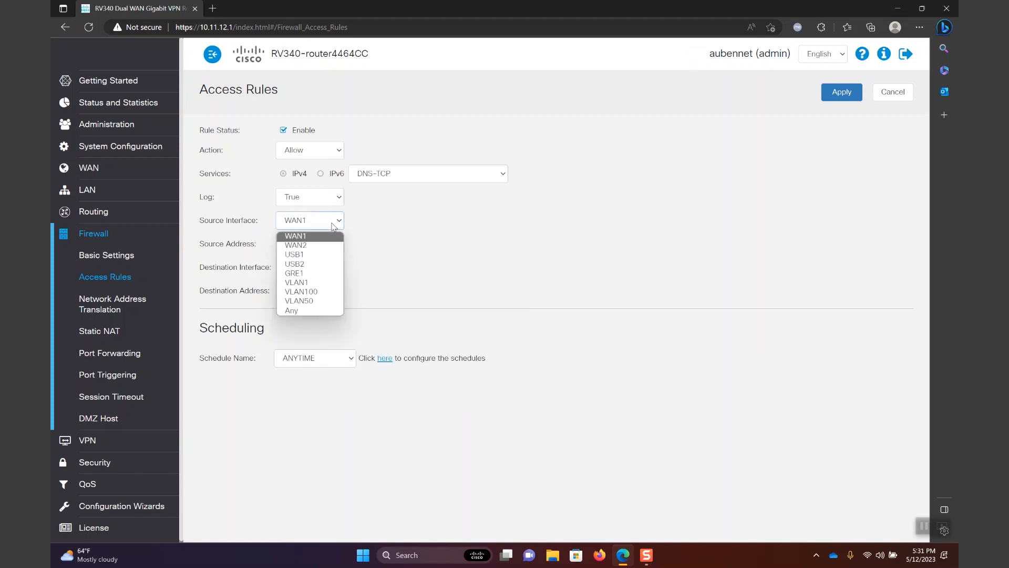
left_click(323, 292)
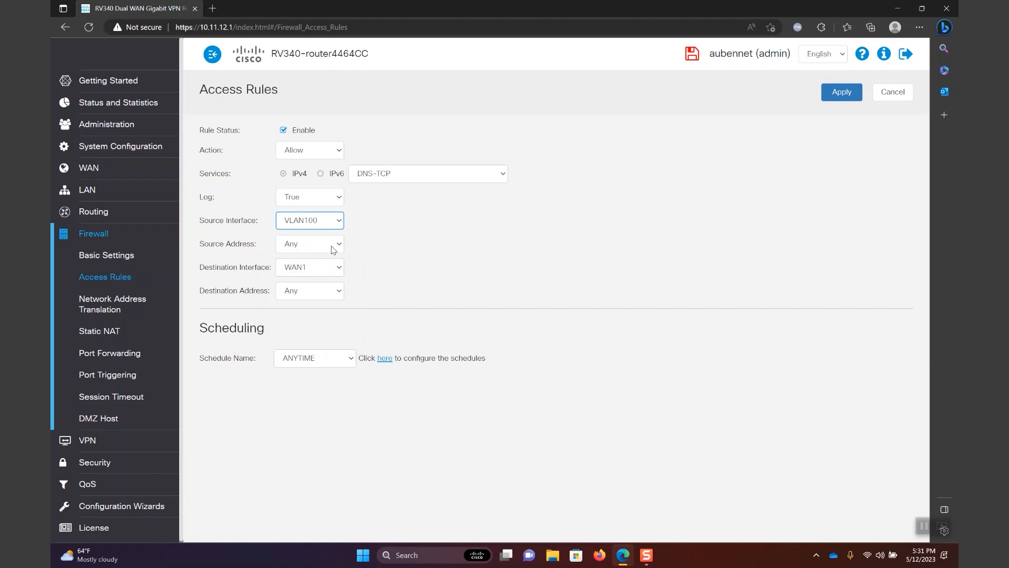
left_click(325, 270)
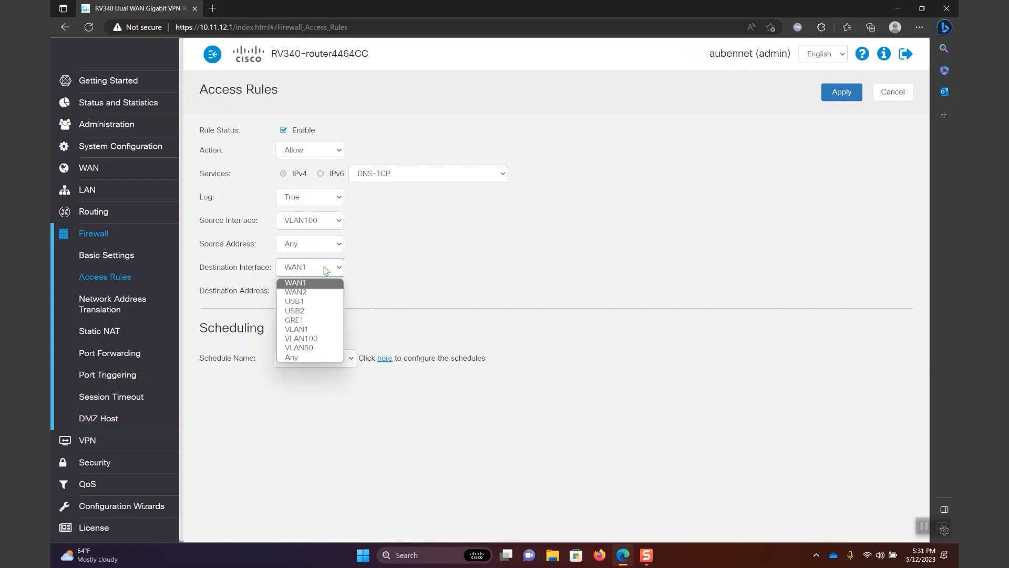
left_click(314, 348)
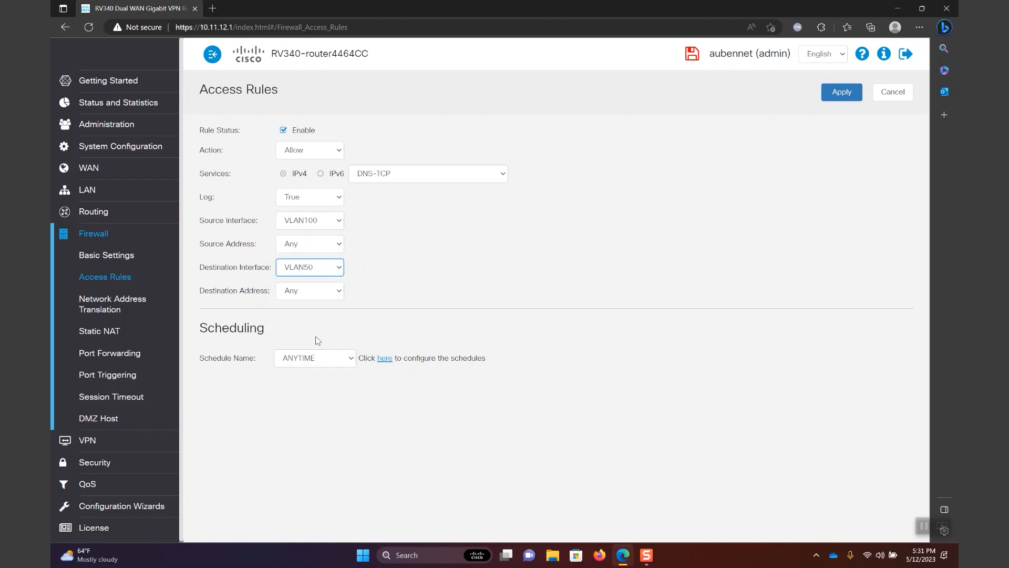
Limit the DNS-TCP rule's destination address to the single IP 10.11.12.4 and apply the rule
left_click(331, 292)
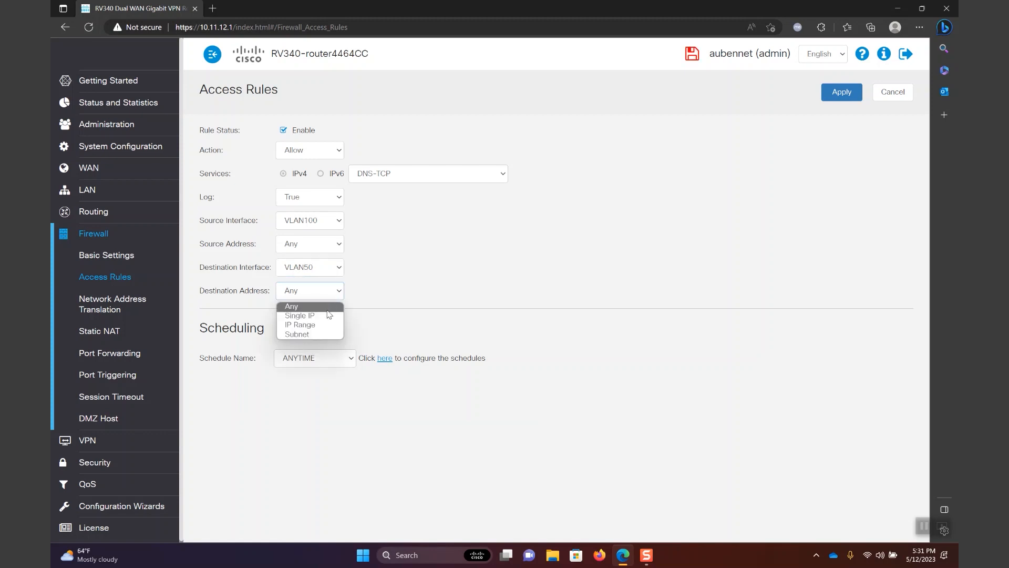
left_click(328, 315)
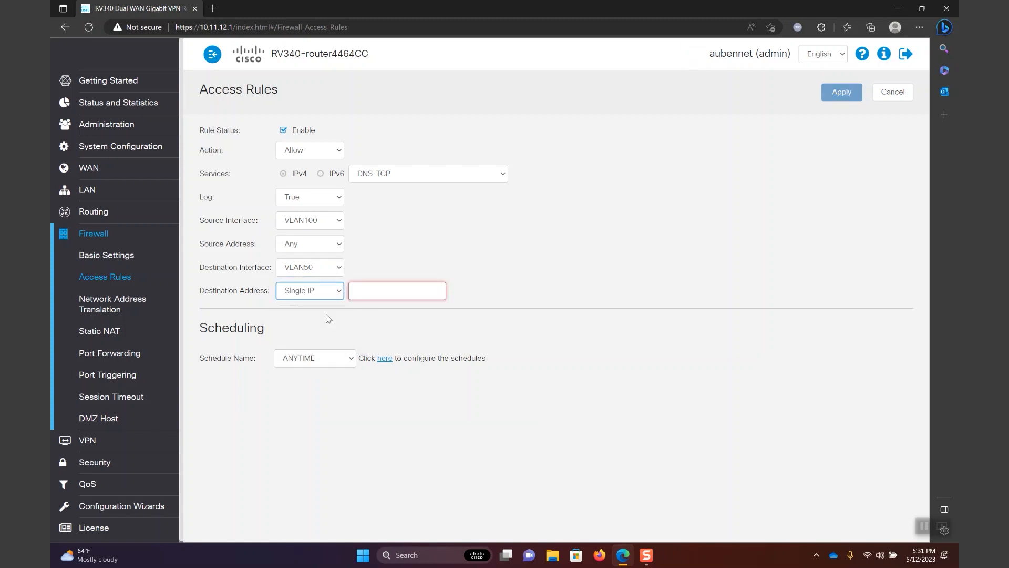
left_click(357, 291)
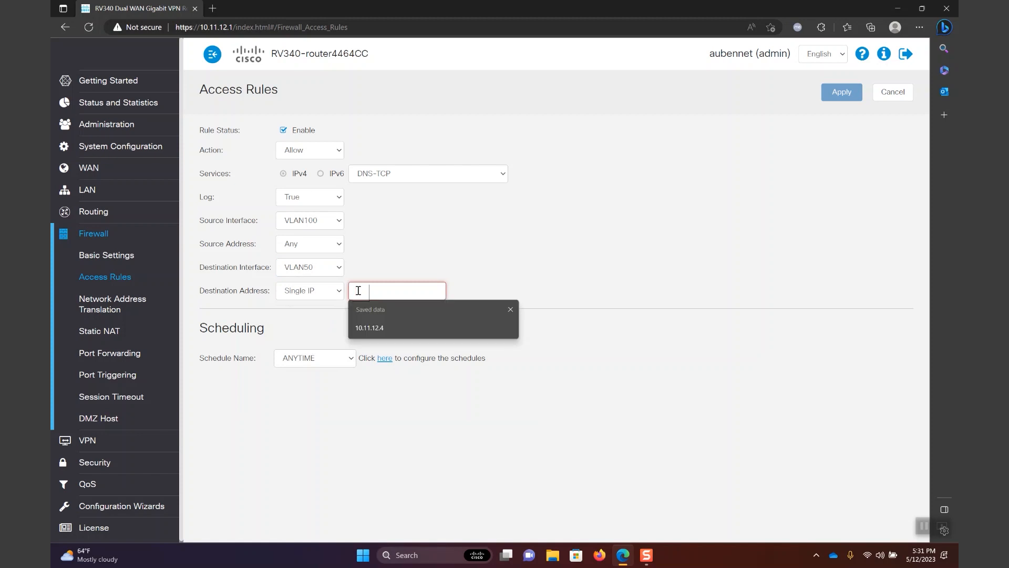
left_click(376, 328)
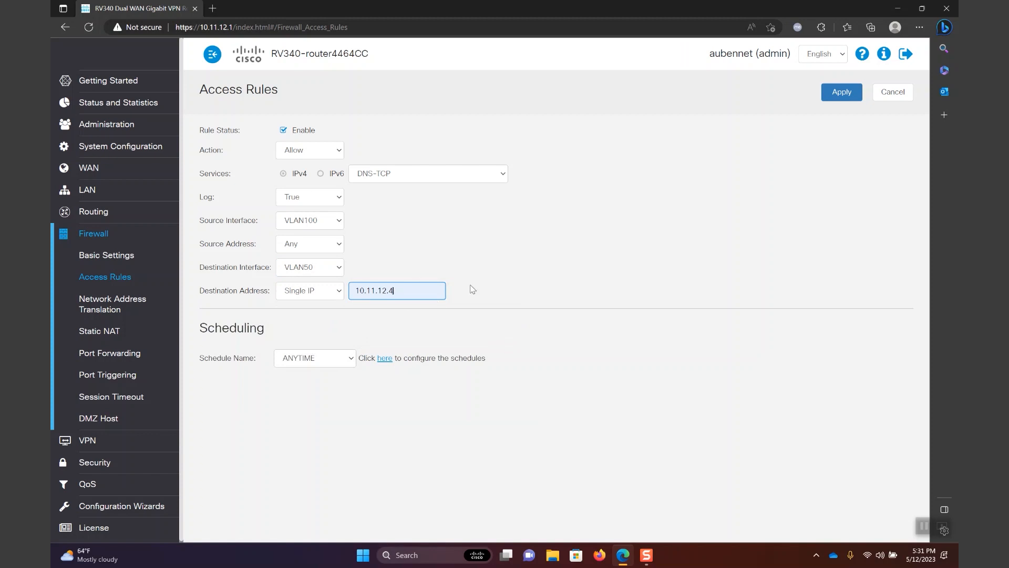
left_click(839, 93)
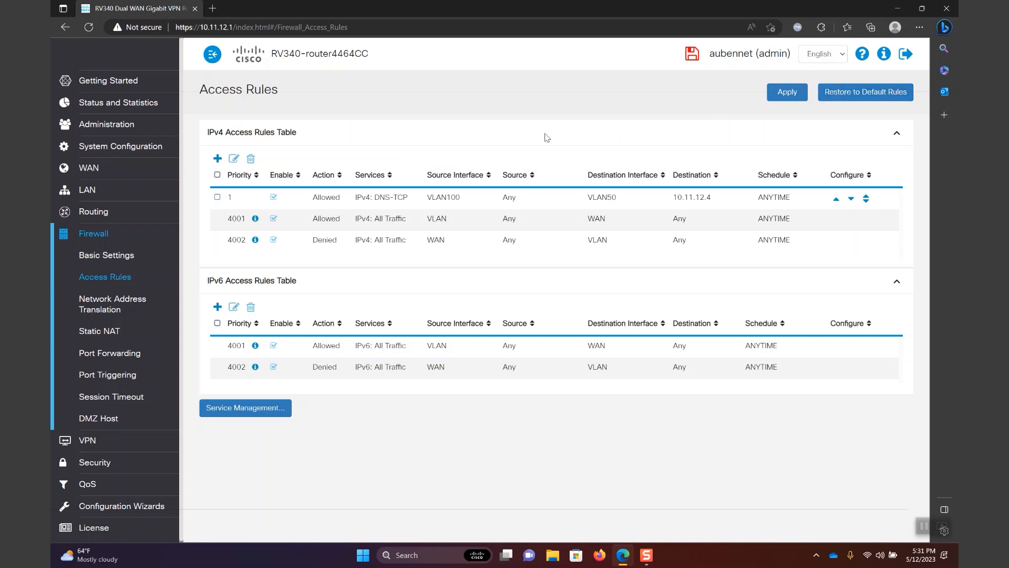
Create another IPv4 access rule that allows DNS-UDP from source interface VLAN100 to destination interface VLAN50
left_click(218, 159)
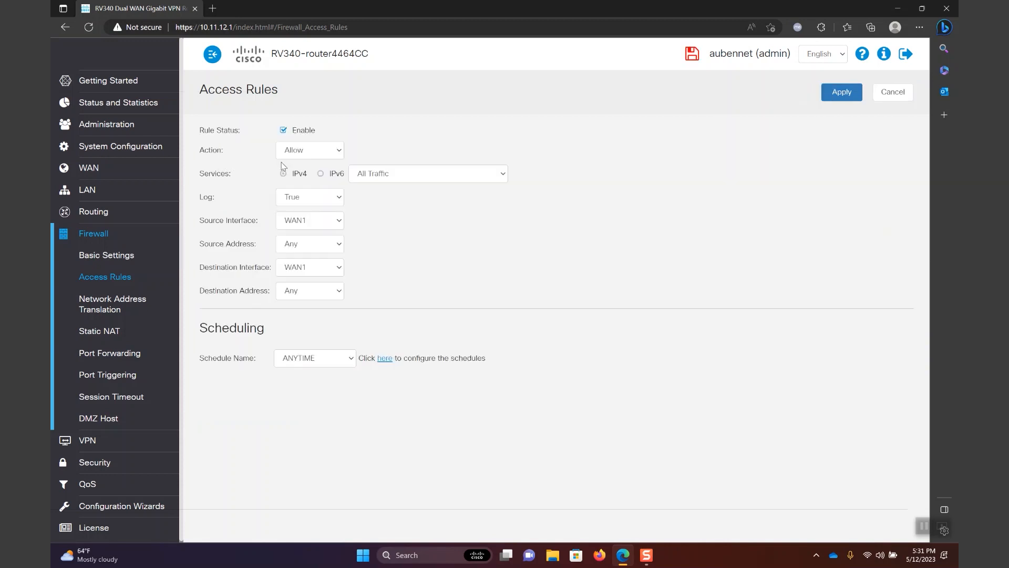
left_click(369, 179)
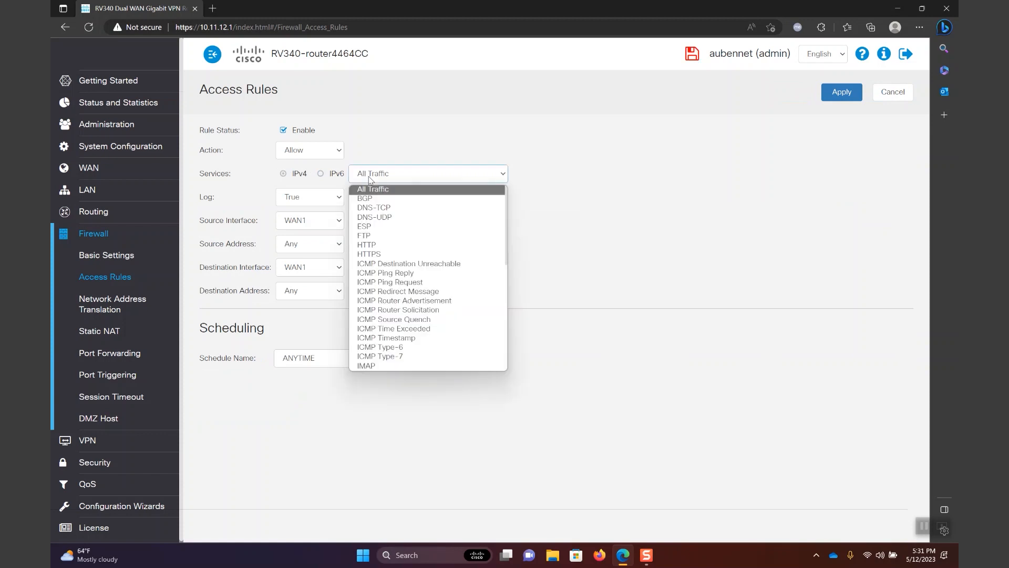
left_click(382, 217)
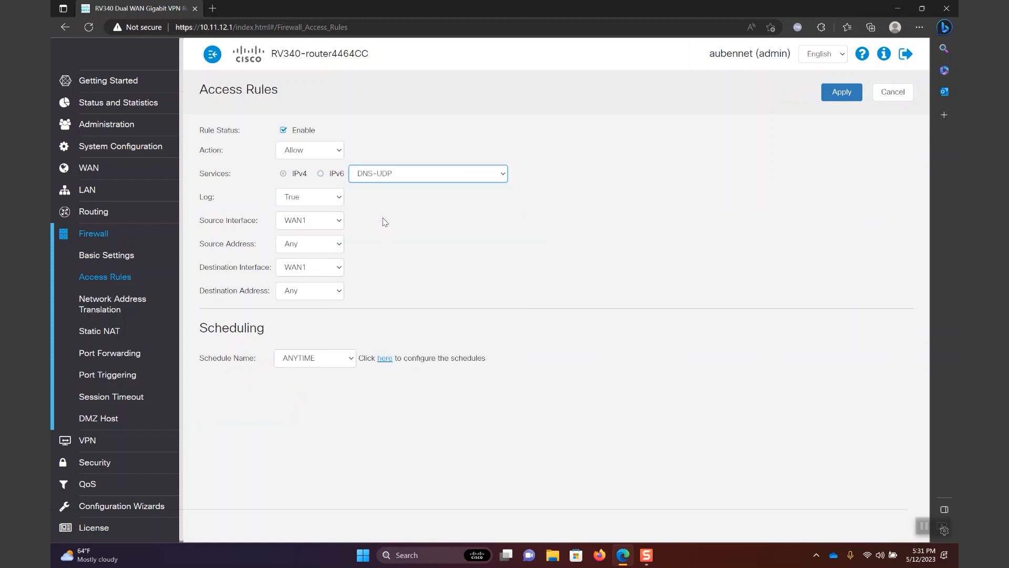
left_click(327, 229)
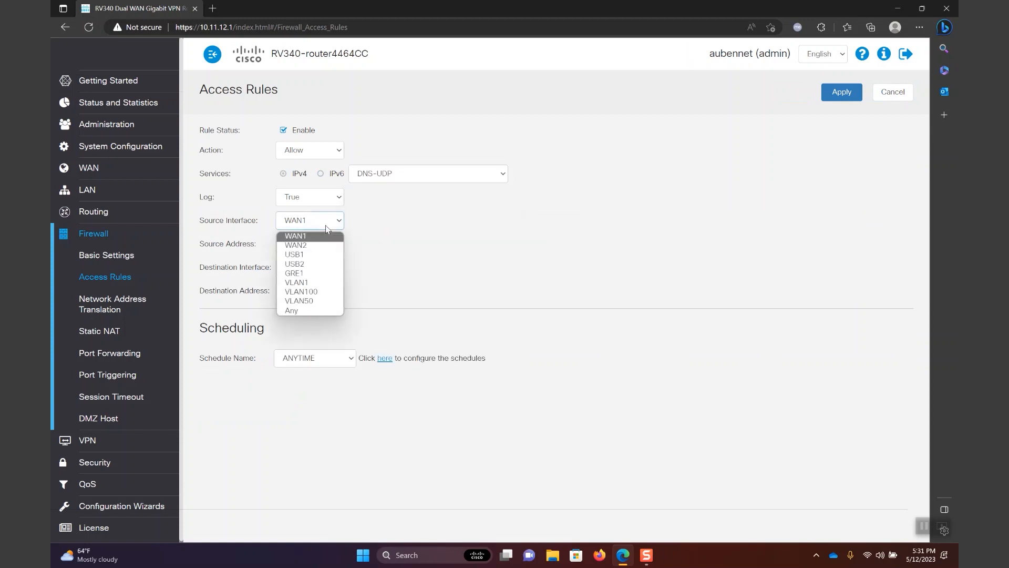
left_click(320, 291)
left_click(327, 269)
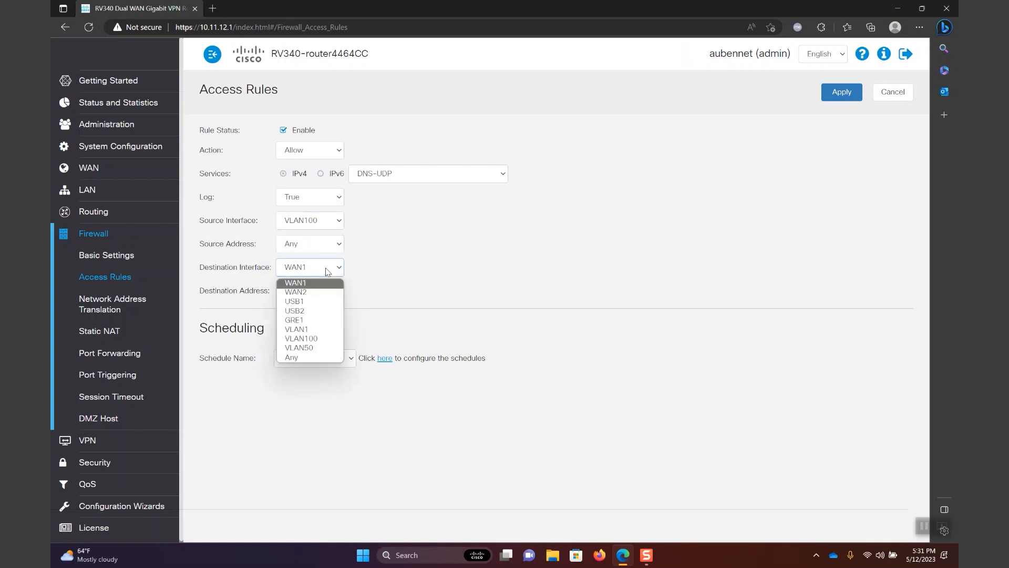
left_click(325, 348)
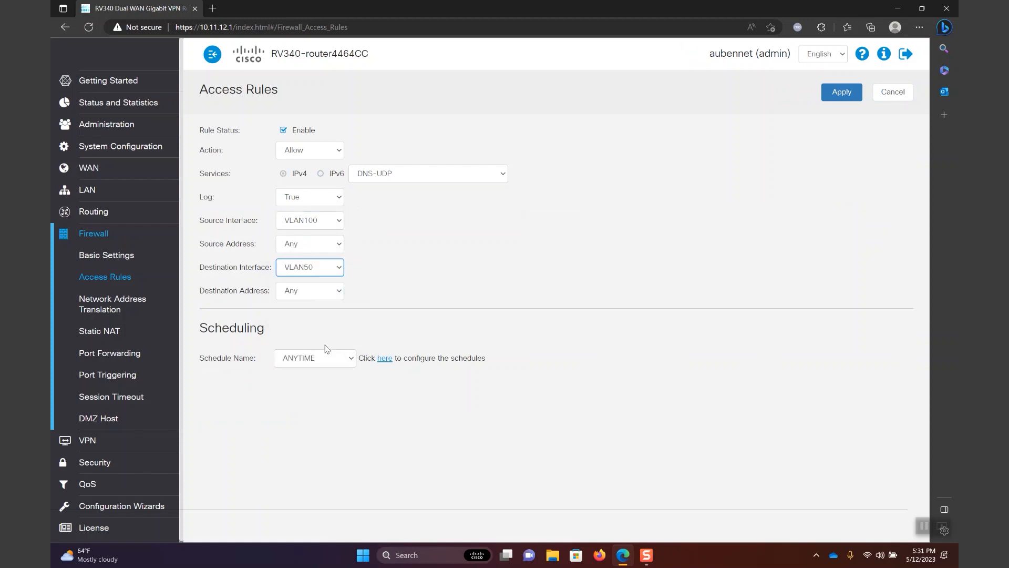
Limit the DNS-UDP rule's destination address to the single IP 10.11.12.4 and apply the rule
left_click(326, 295)
left_click(326, 315)
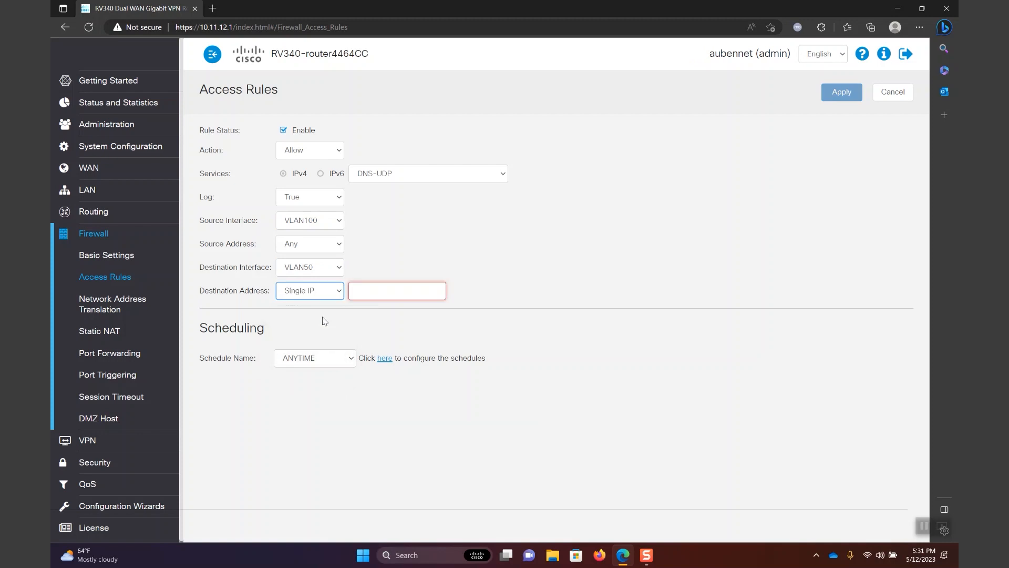
left_click(367, 293)
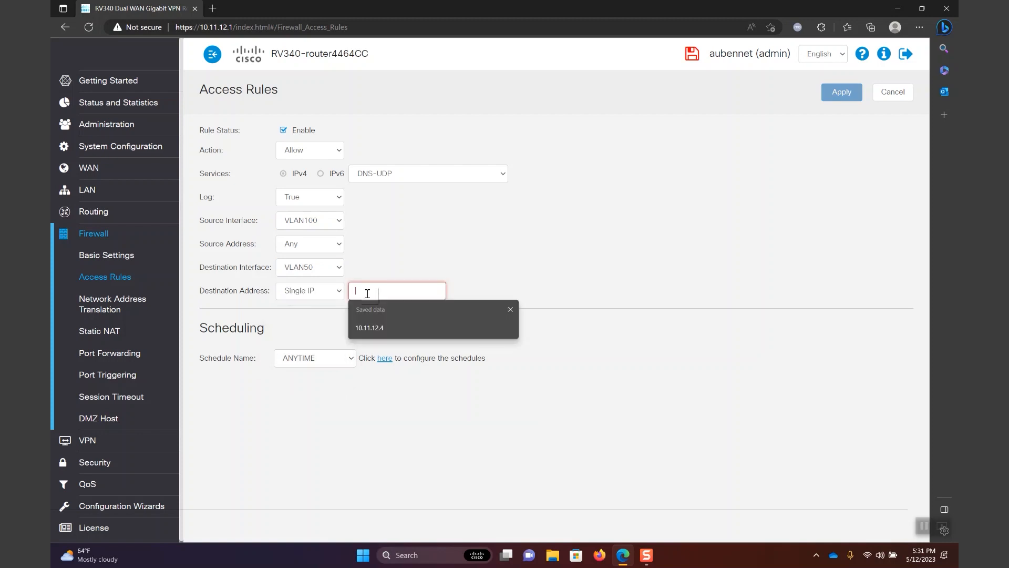
left_click(376, 326)
left_click(842, 93)
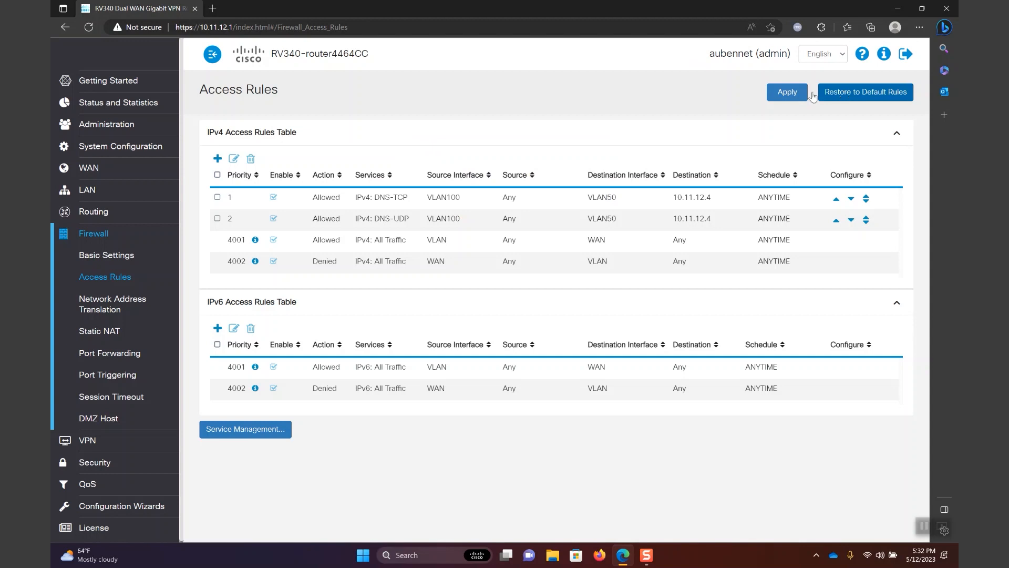
Add and apply an IPv4 access rule that denies all traffic from VLAN100 to VLAN50
left_click(217, 159)
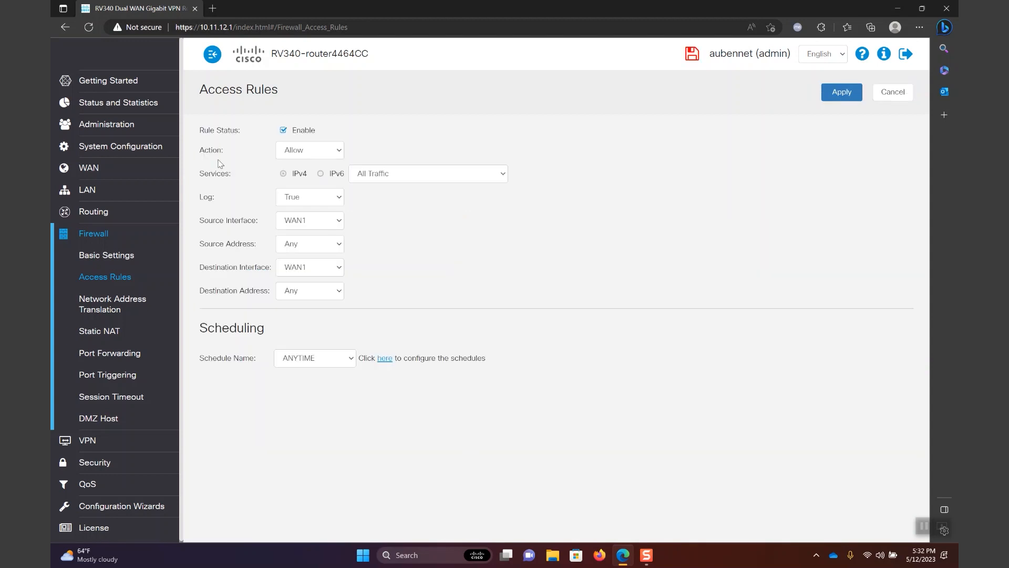
left_click(304, 152)
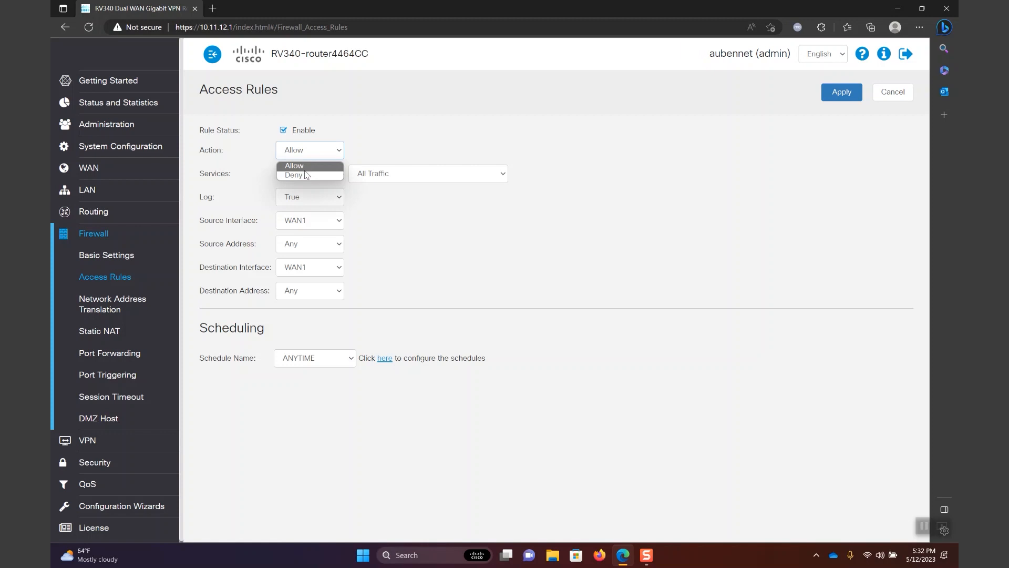
left_click(307, 175)
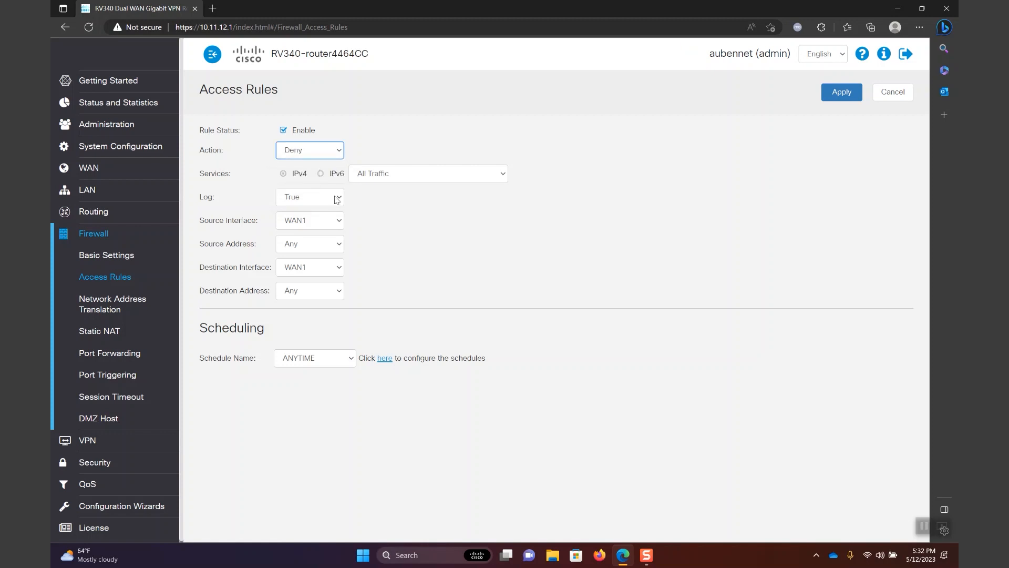
left_click(327, 219)
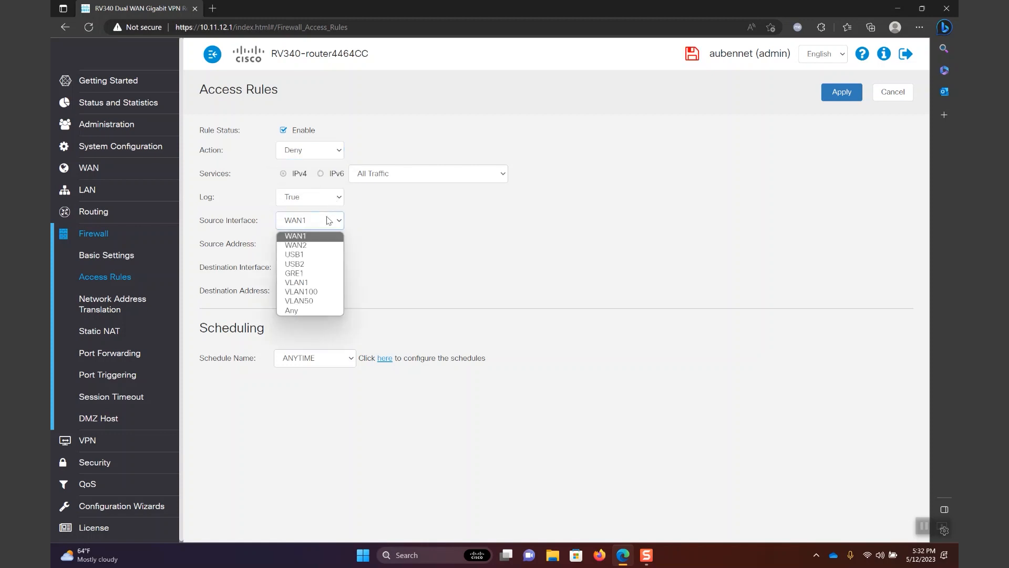
left_click(318, 291)
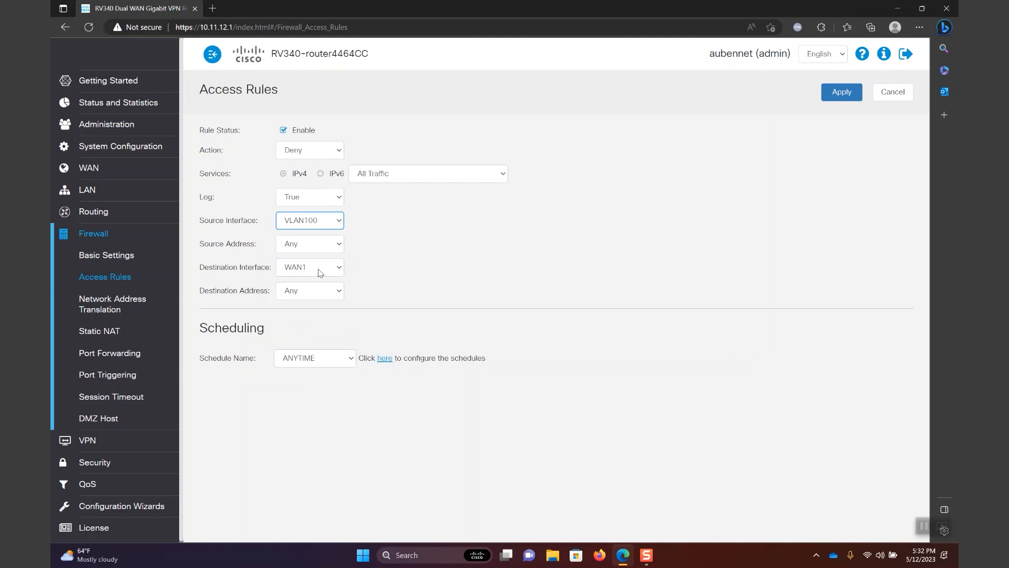
left_click(319, 268)
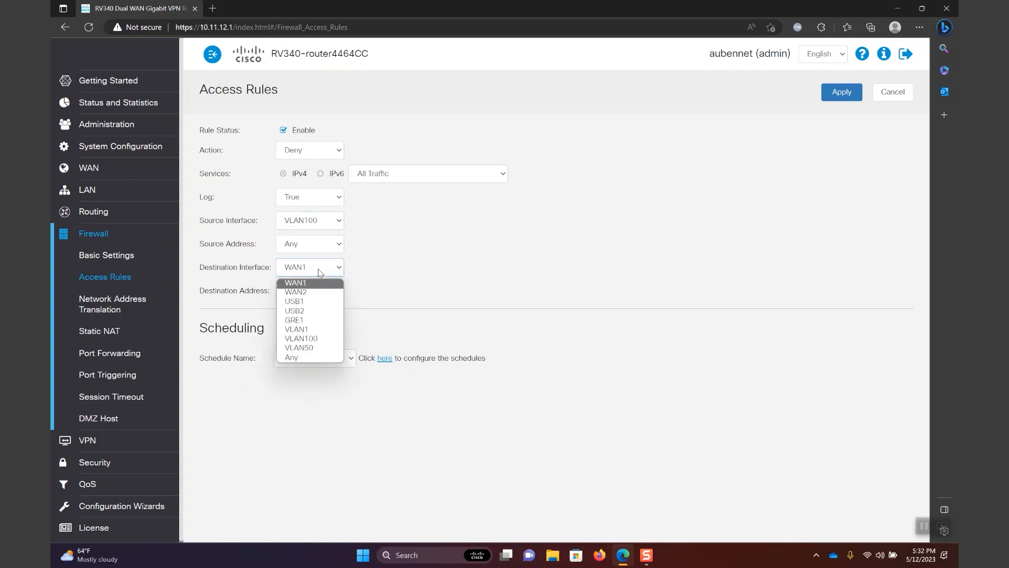
left_click(319, 348)
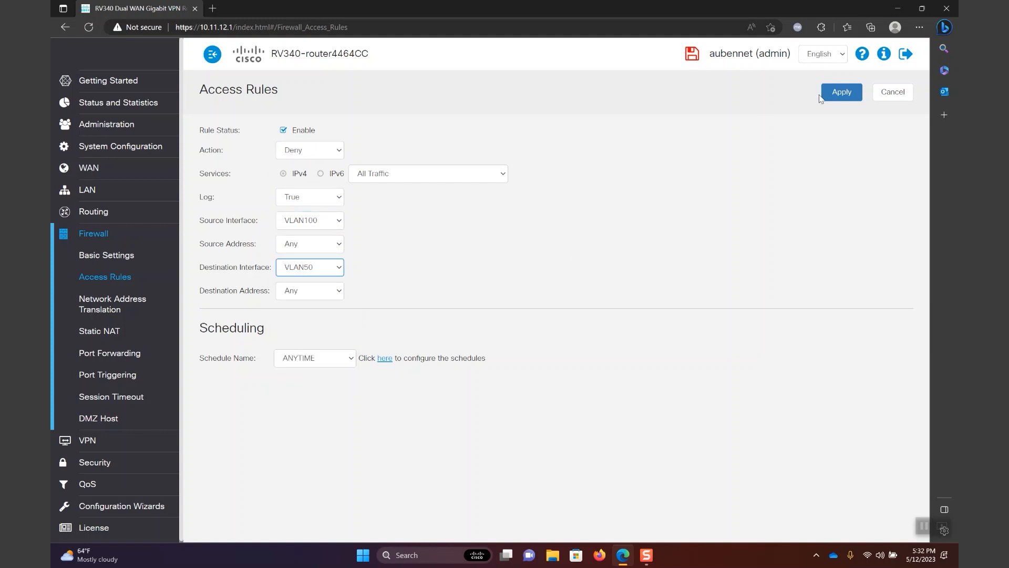
left_click(835, 92)
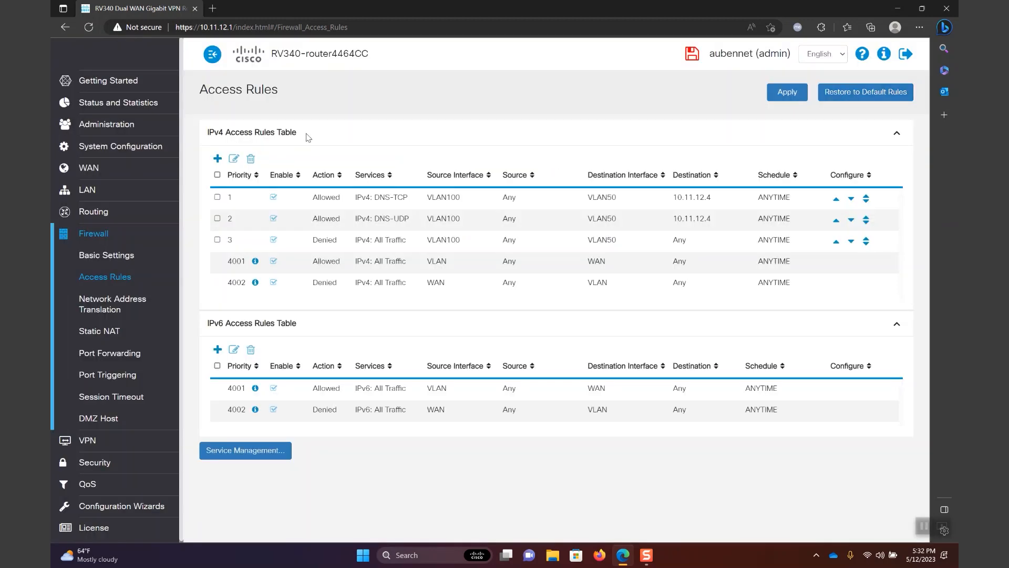
Add and apply an IPv4 access rule that denies all traffic from VLAN100 to VLAN1
left_click(217, 159)
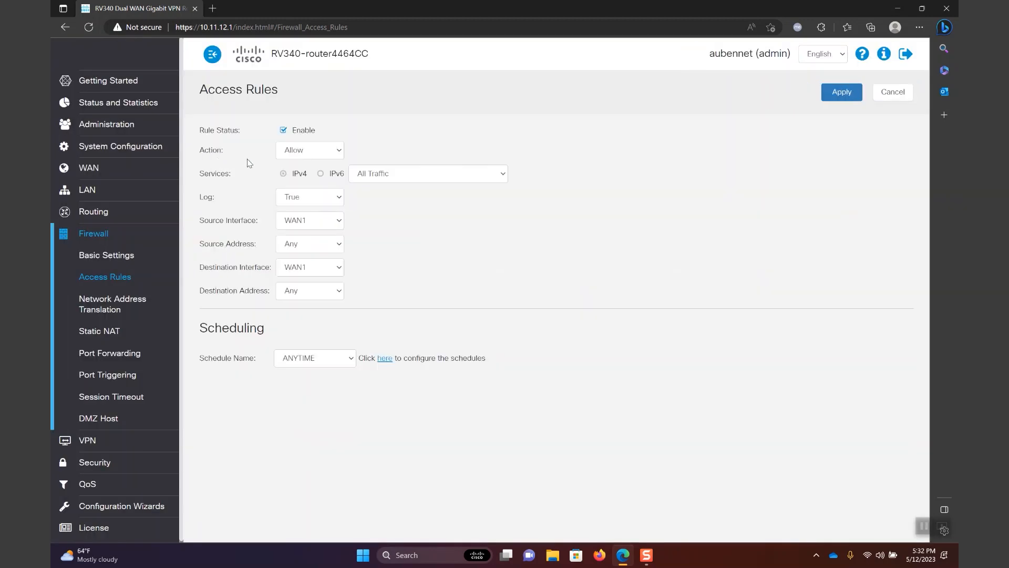
left_click(284, 154)
left_click(336, 172)
left_click(315, 220)
left_click(325, 291)
left_click(324, 268)
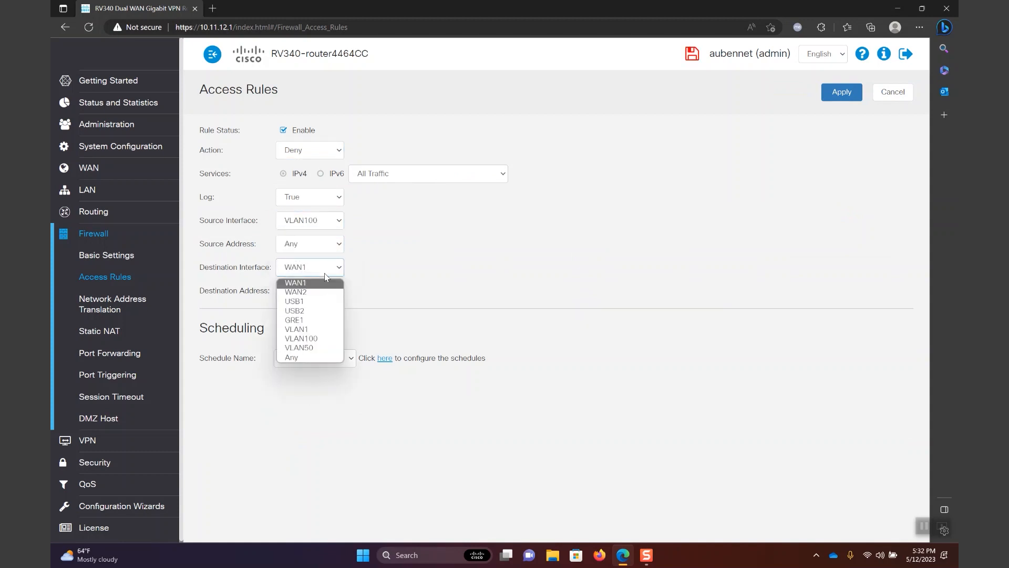
left_click(323, 337)
left_click(837, 97)
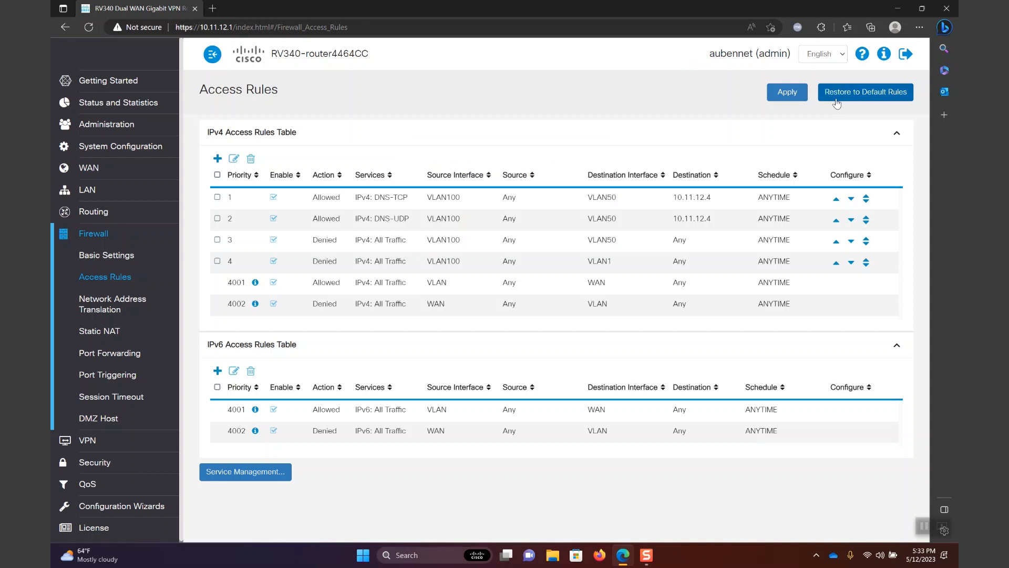
Open Command Prompt and run ipconfig /all to check the Wi-Fi adapter's current addressing
key("super")
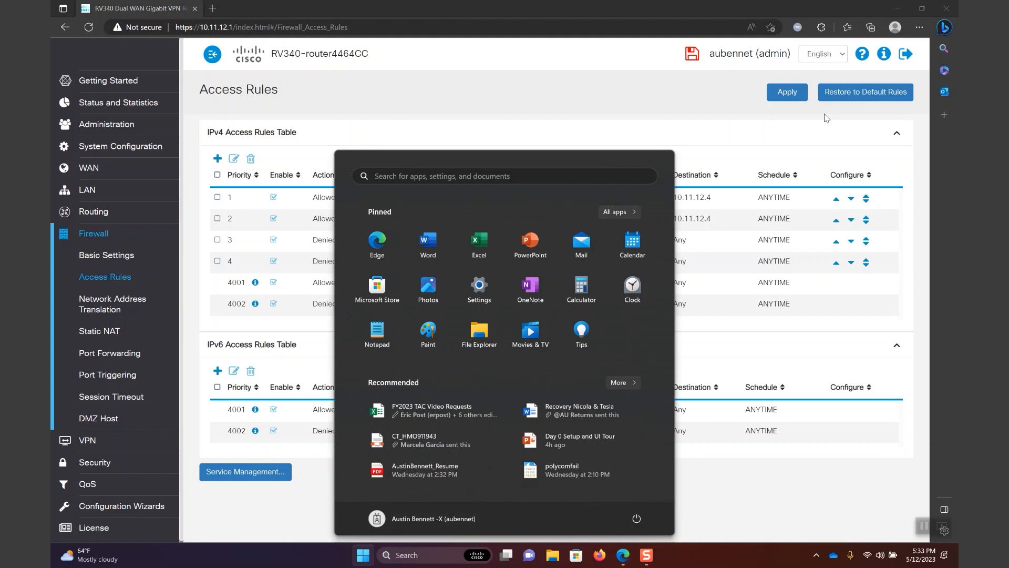
type("cmd")
key("Return")
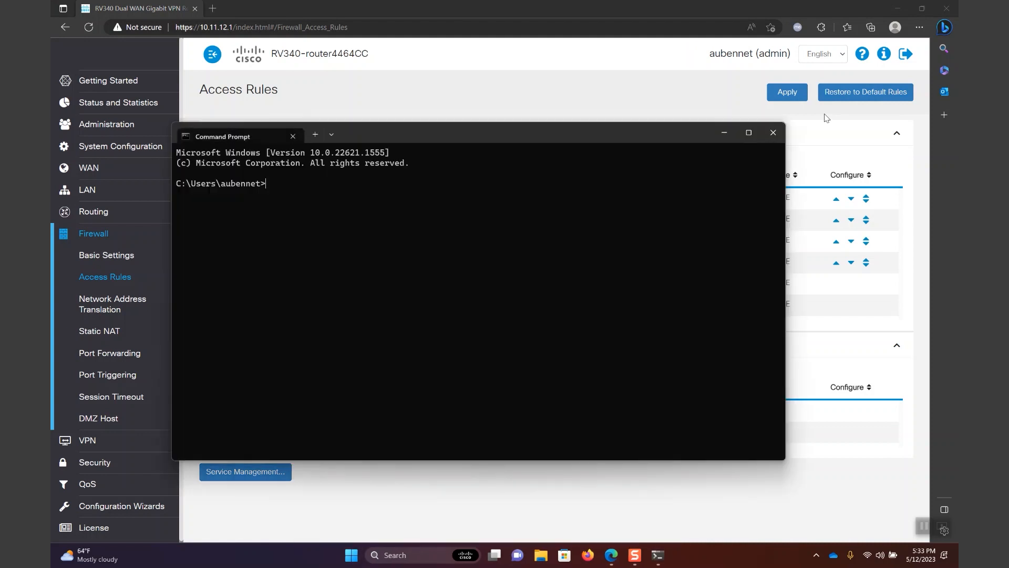
type("ipconfig /all")
key("Return")
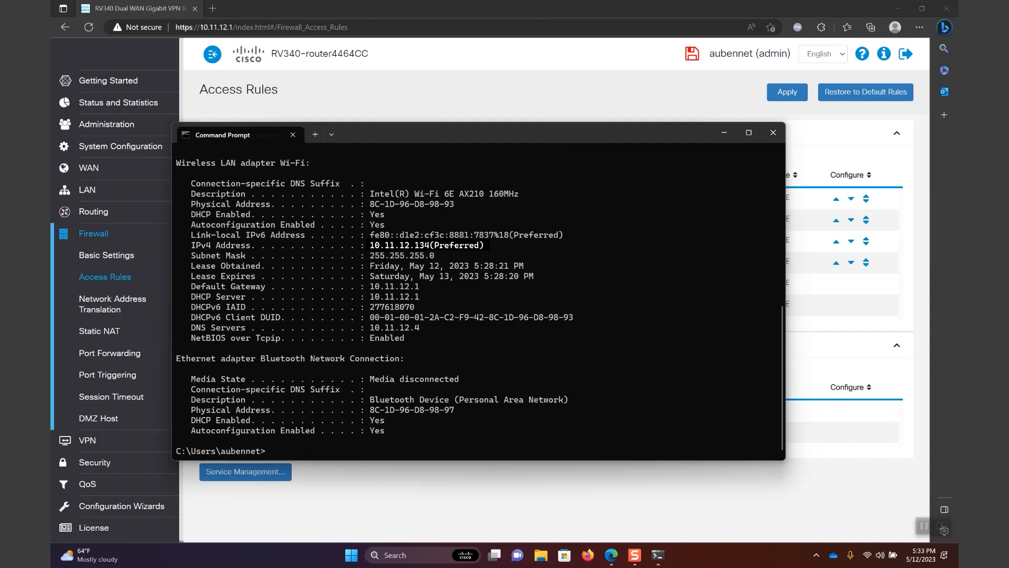
Connect the computer's Wi-Fi to the VeryFast-Guest network
left_click(879, 554)
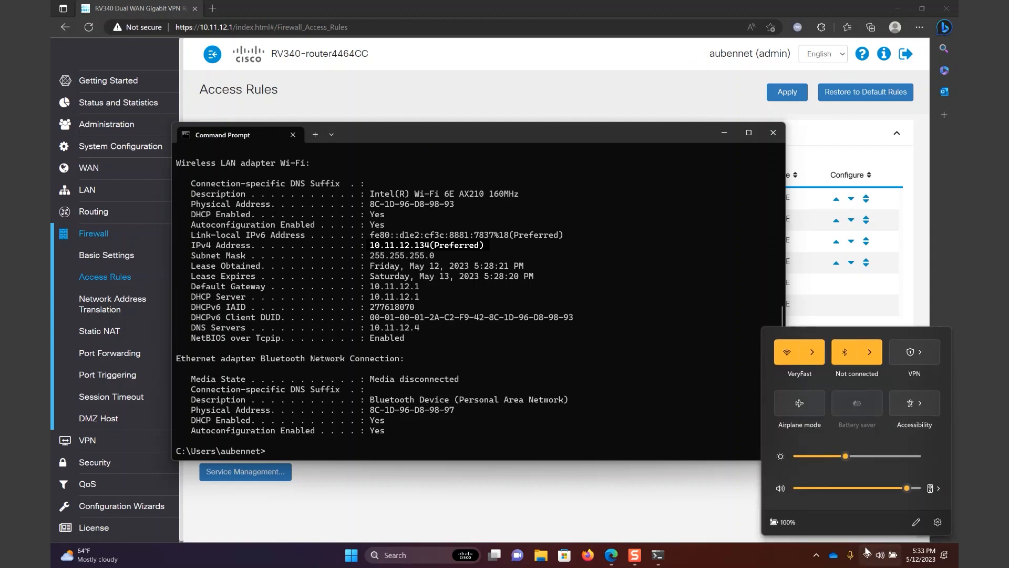
left_click(815, 351)
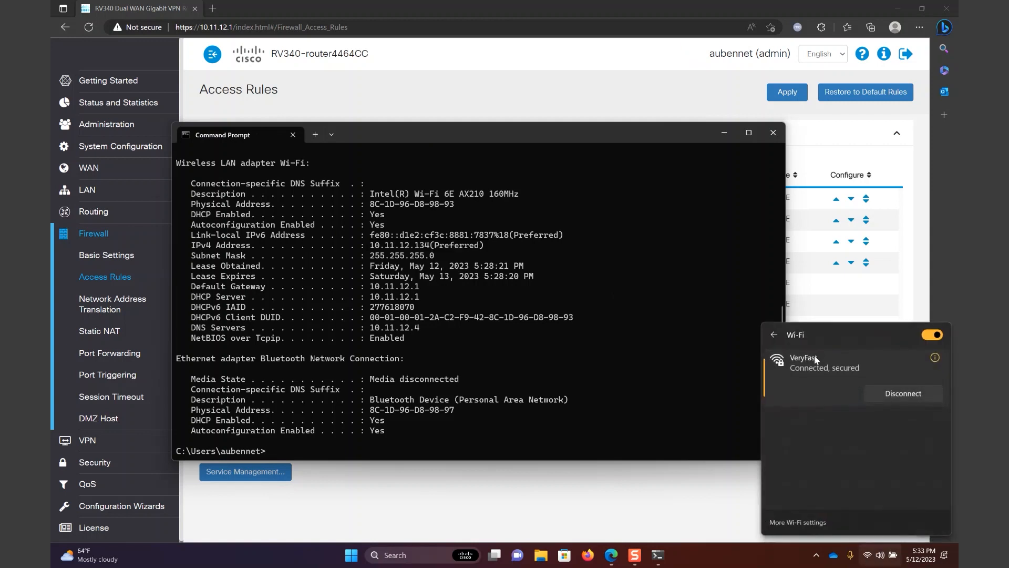
left_click(799, 422)
left_click(894, 442)
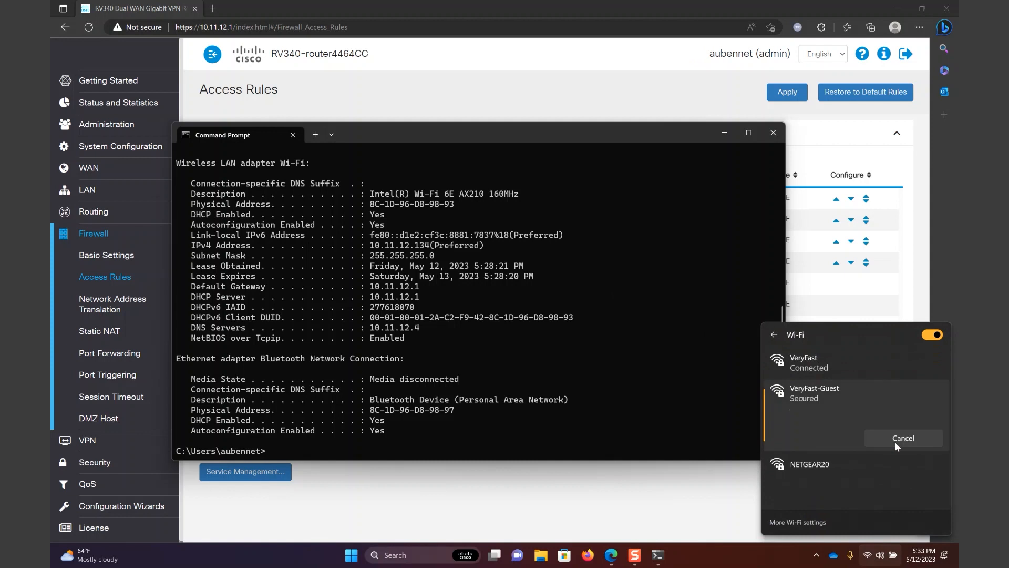
Rerun ipconfig /all in Command Prompt, check the Wi-Fi adapter's IPv4 address and DNS server, and close the window
left_click(343, 446)
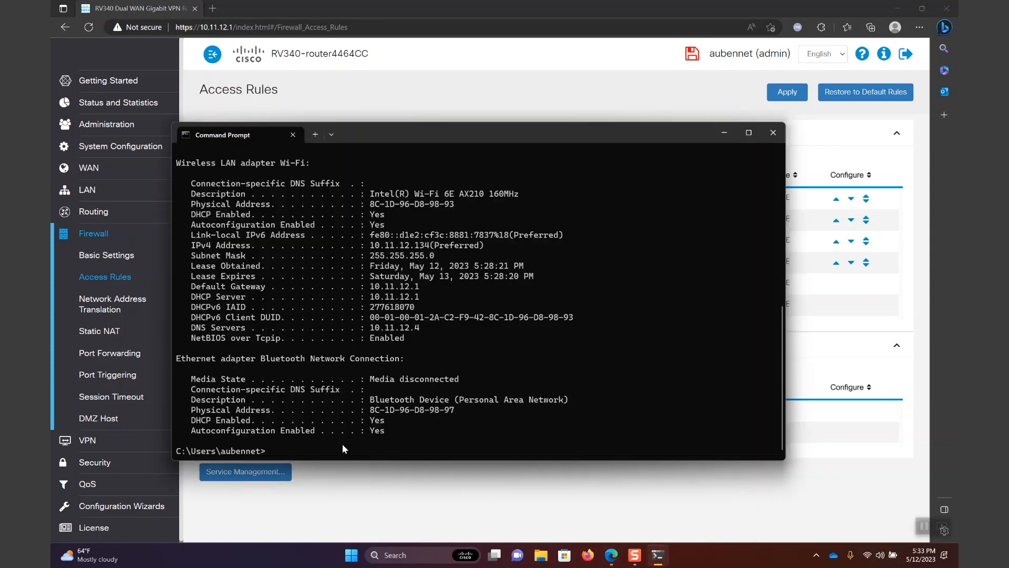
type("ipconfig /all")
key("Return")
left_click_drag(370, 245, 494, 245)
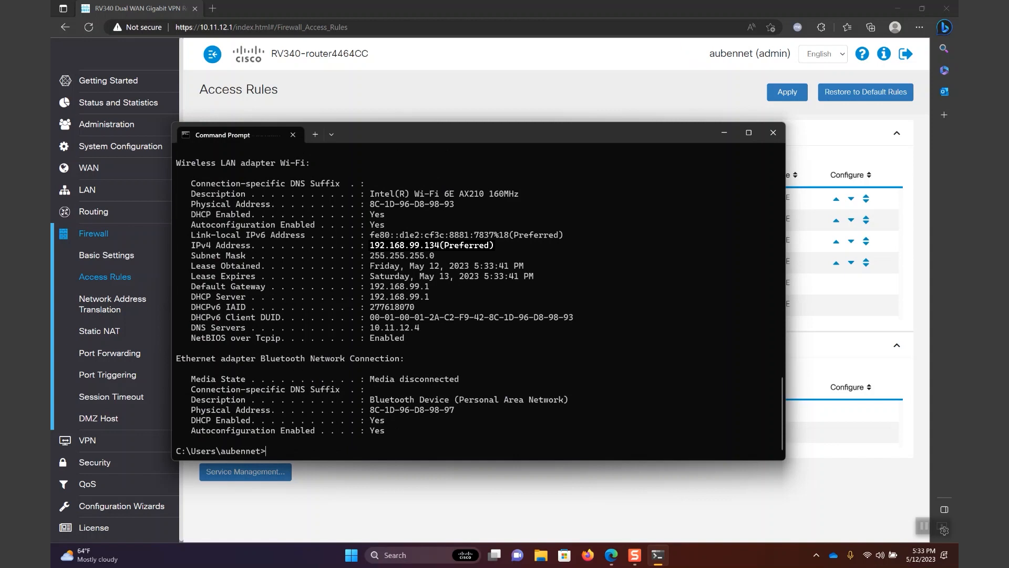
key("ctrl+c")
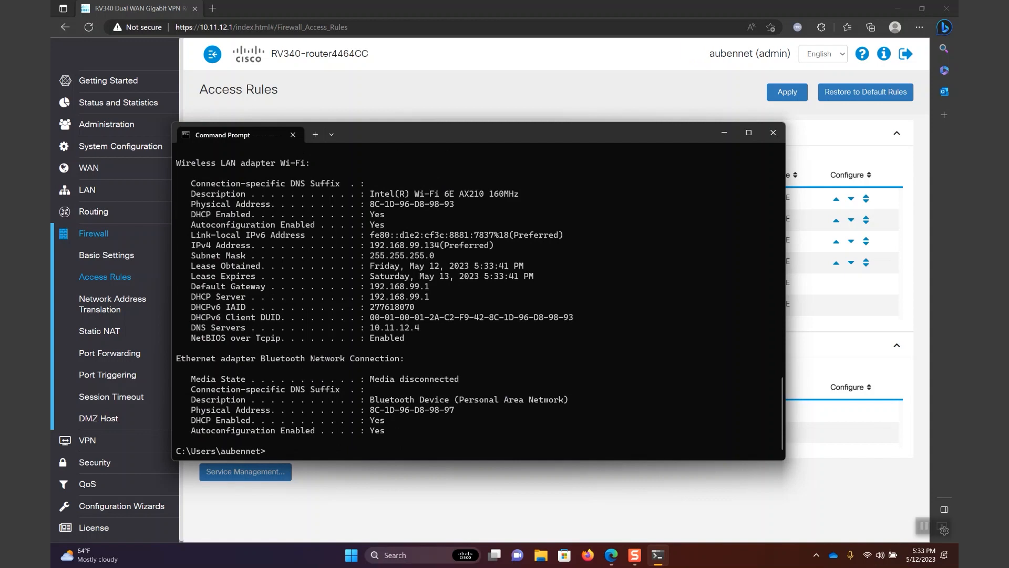
left_click_drag(369, 327, 420, 326)
key("ctrl+c")
left_click(768, 128)
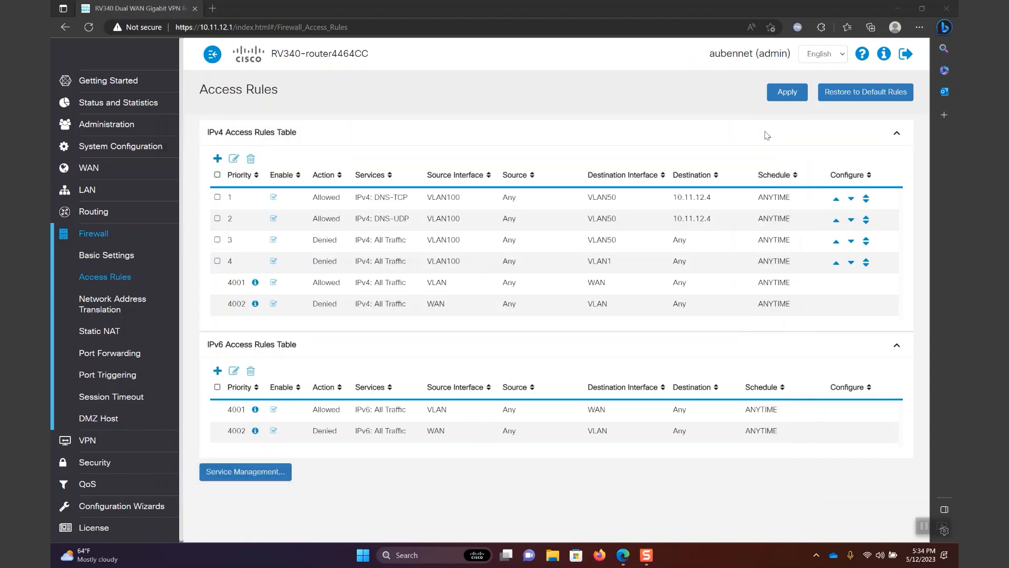
Test guest network access by reloading the router's Access Rules page and opening cisco.com in a new browser tab
left_click(110, 278)
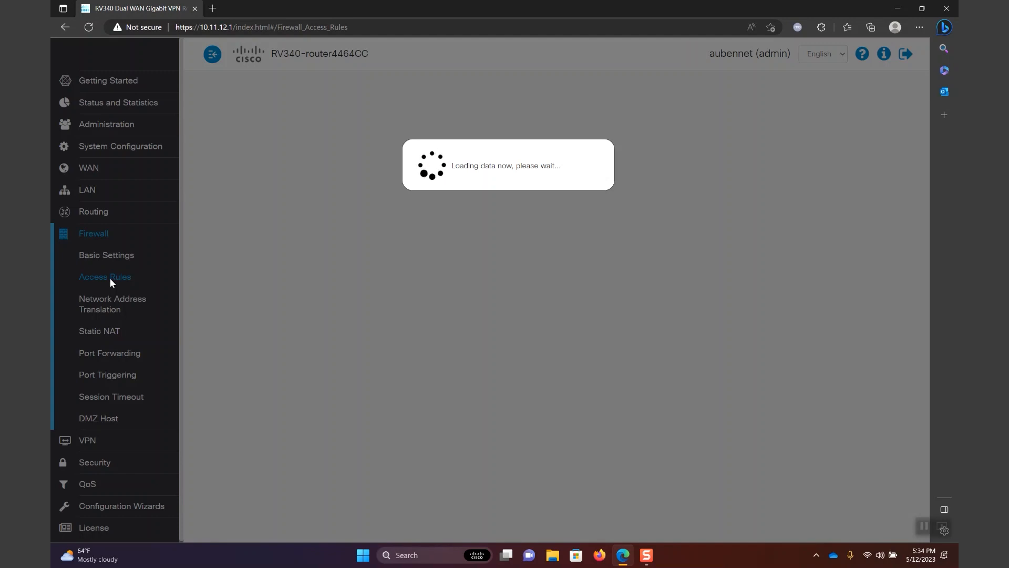
left_click(213, 7)
type("cisco.com")
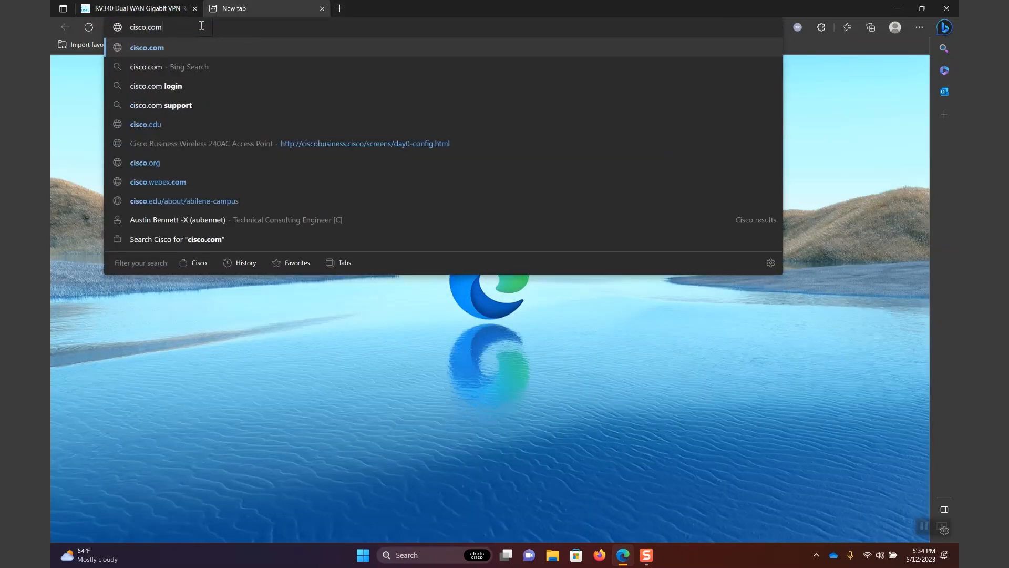
key("Return")
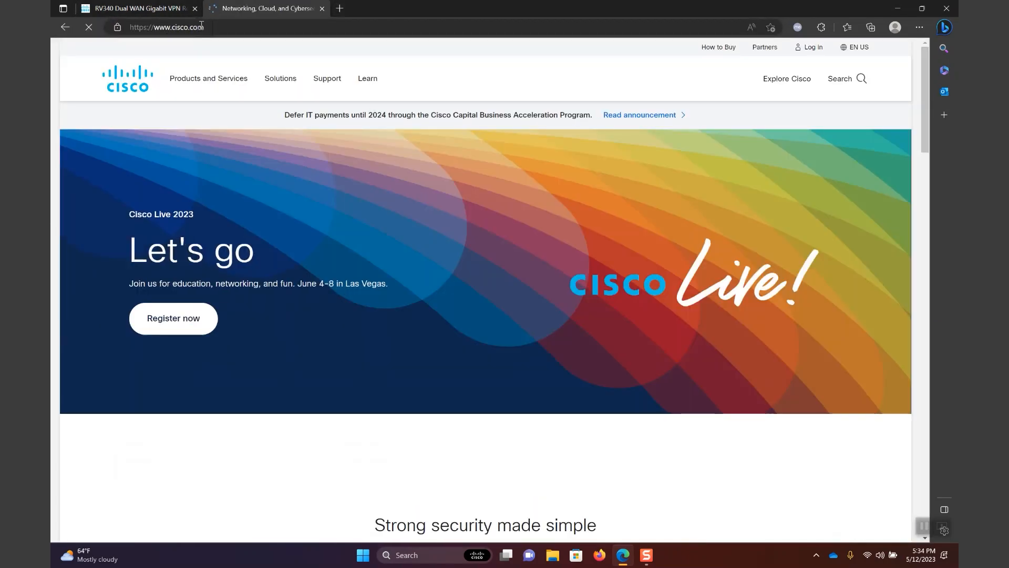